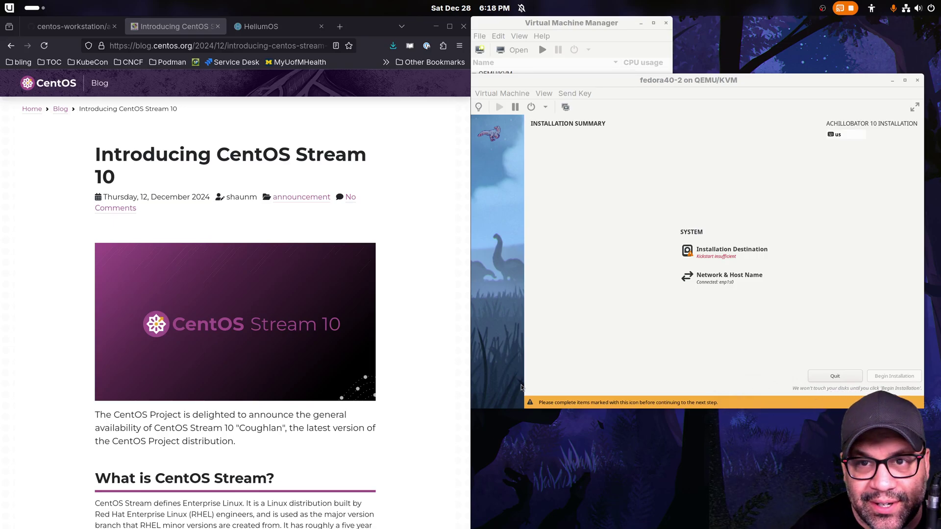
- Accept automatic partitioning on the 20 GiB disk and begin the Achillobator 10 installation
click(738, 256)
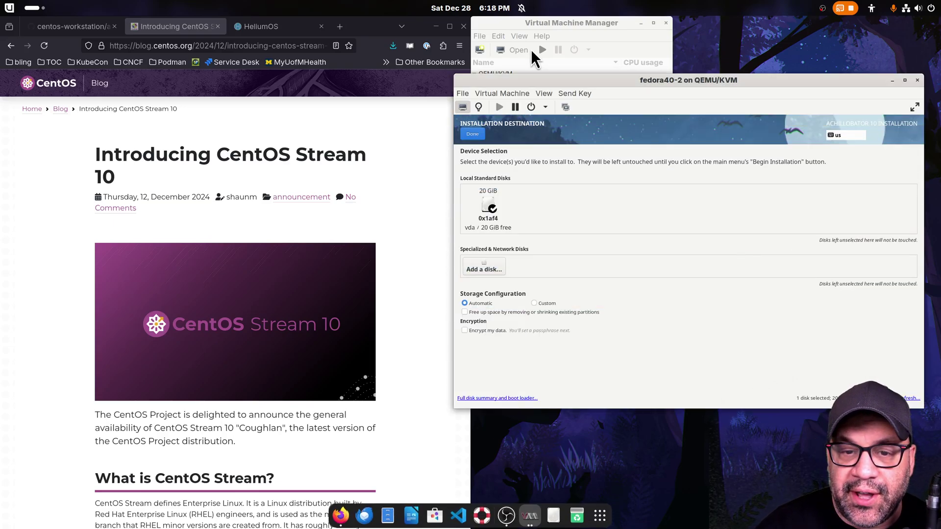
click(473, 135)
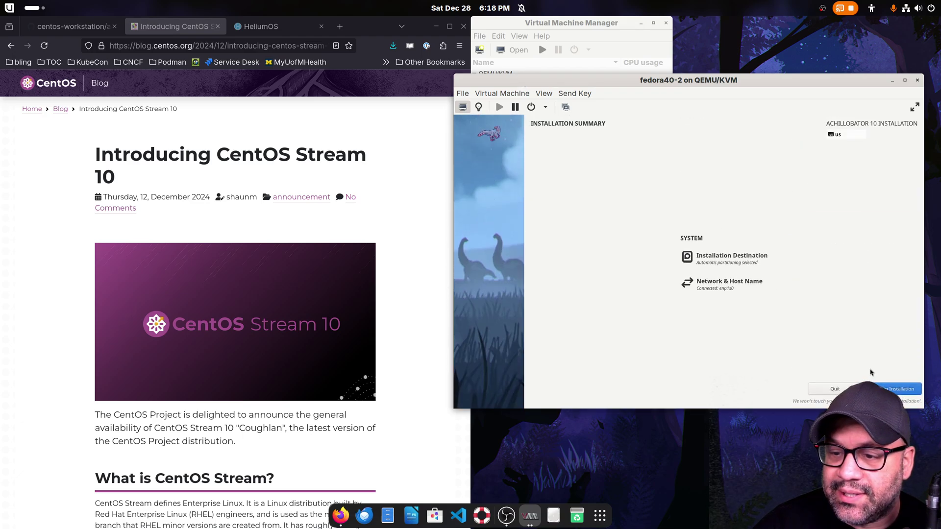
click(899, 391)
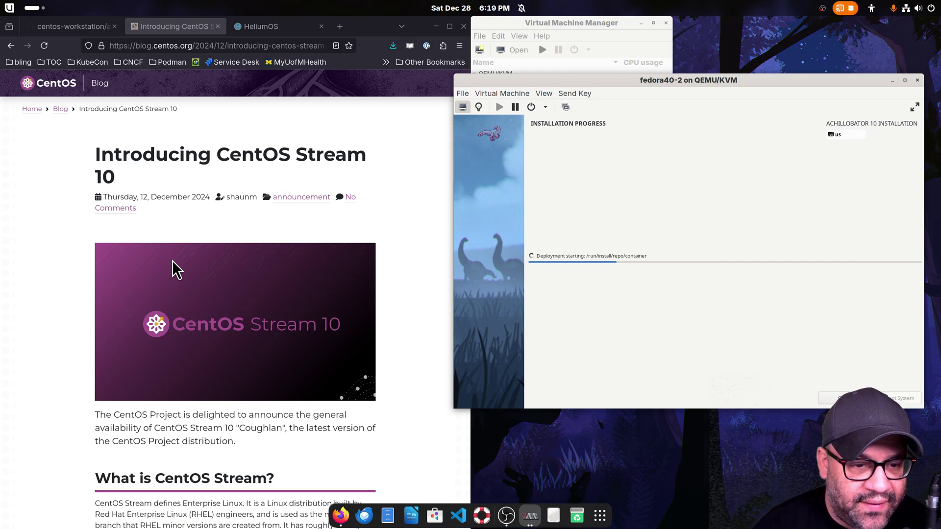
- Scroll the CentOS Stream 10 blog post to its 'What is CentOS Stream?' section
scroll(36, 316, down, 5)
scroll(49, 338, up, 1)
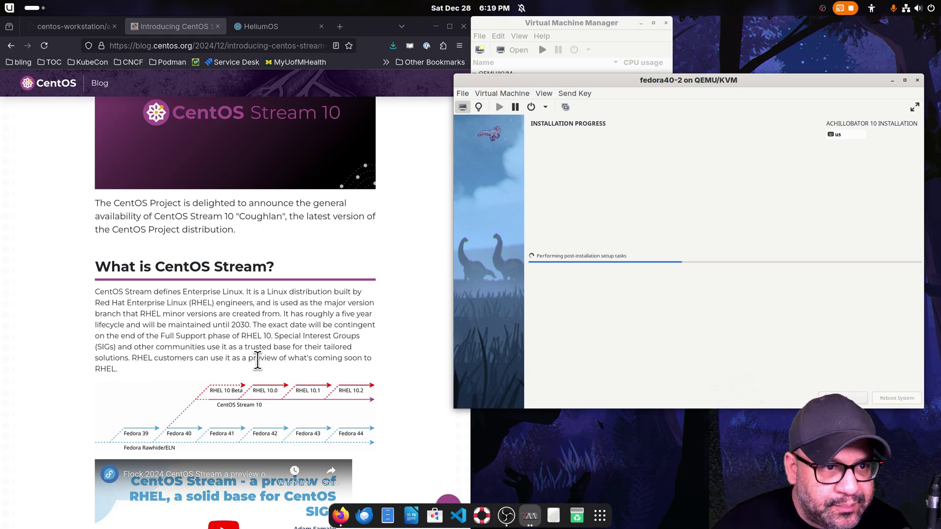
- Show the achillobator GitHub repository's README, dismissing the address bar suggestions
drag(694, 77, 696, 83)
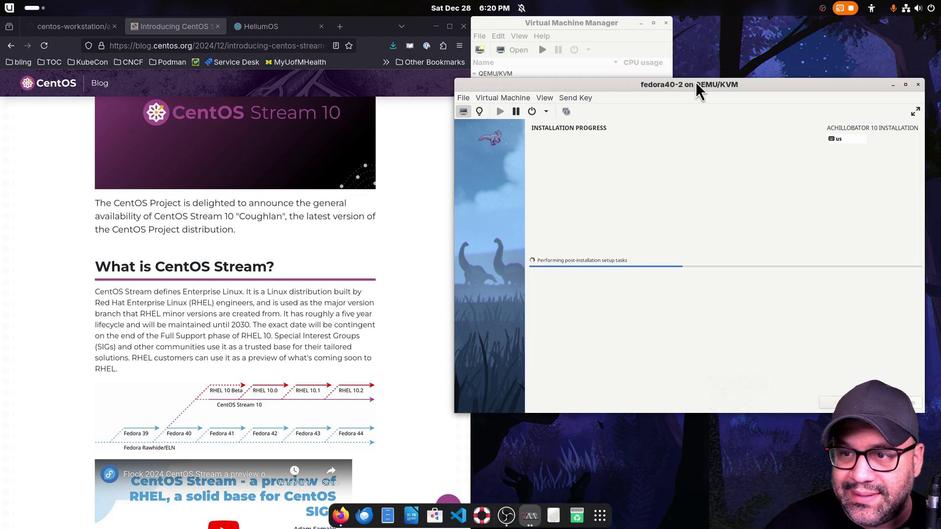
click(62, 27)
click(137, 46)
text(youtube.com/)
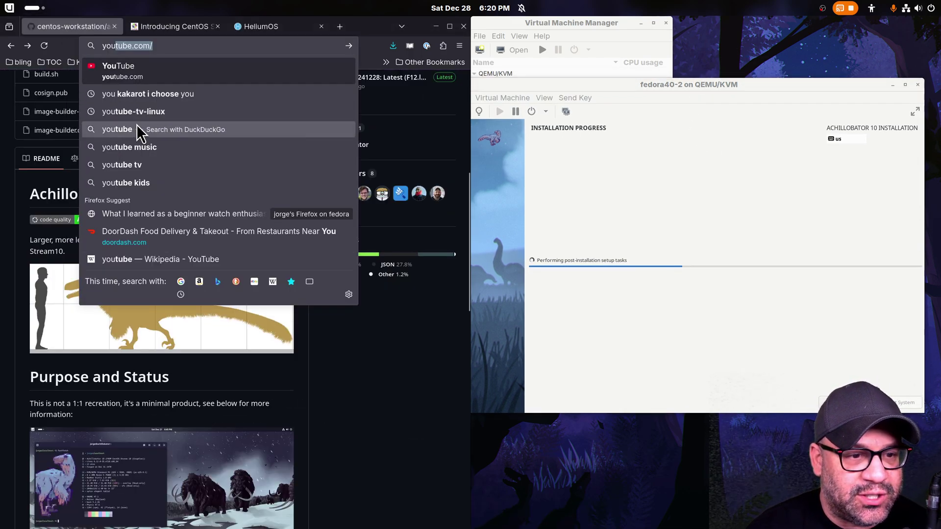
click(336, 372)
scroll(343, 414, up, 6)
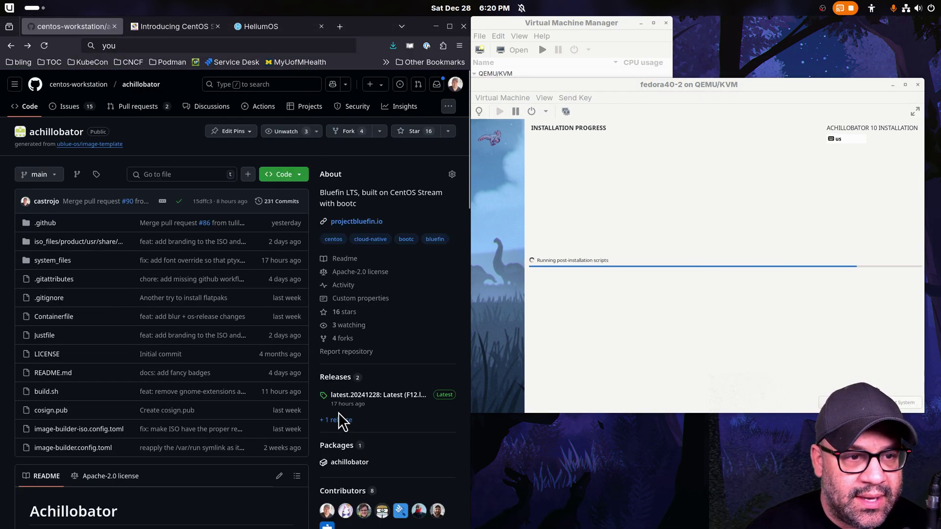
scroll(340, 414, down, 6)
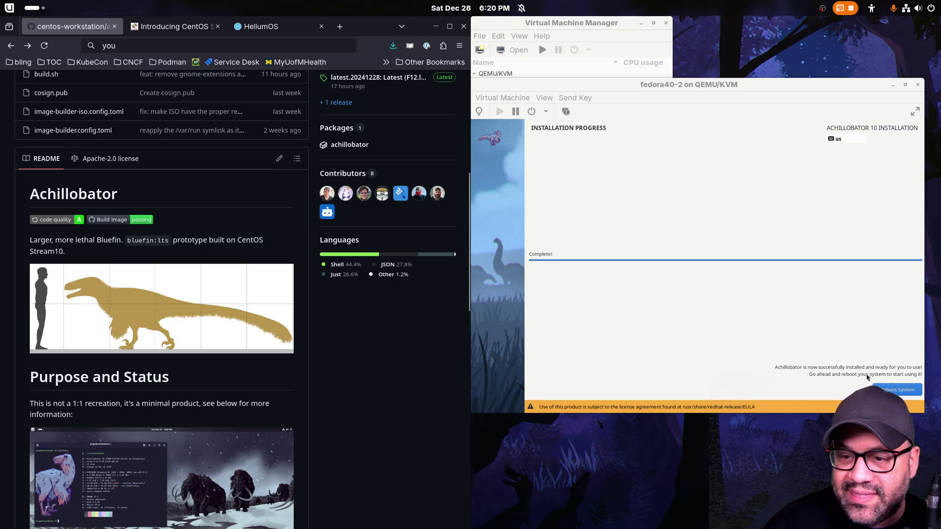
- Bring the VM window forward to watch the guest reboot into first-boot setup
click(897, 389)
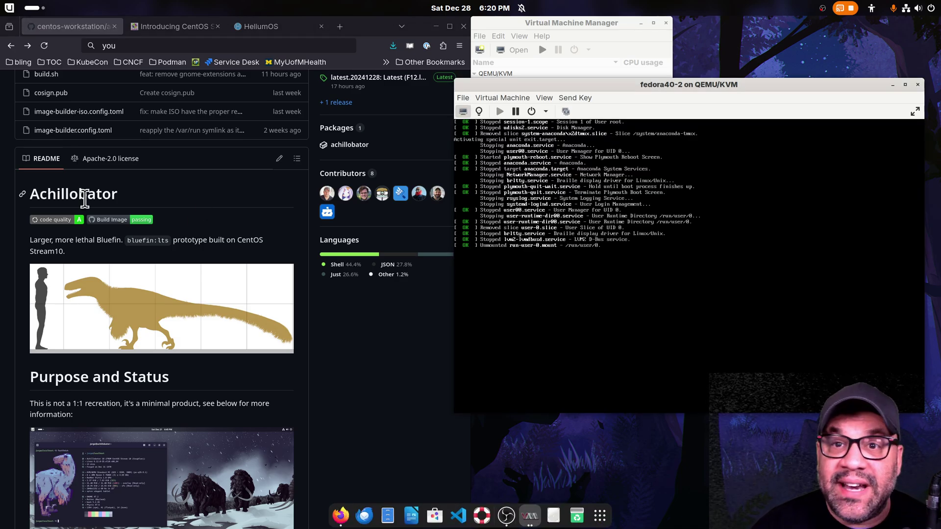
scroll(224, 242, up, 6)
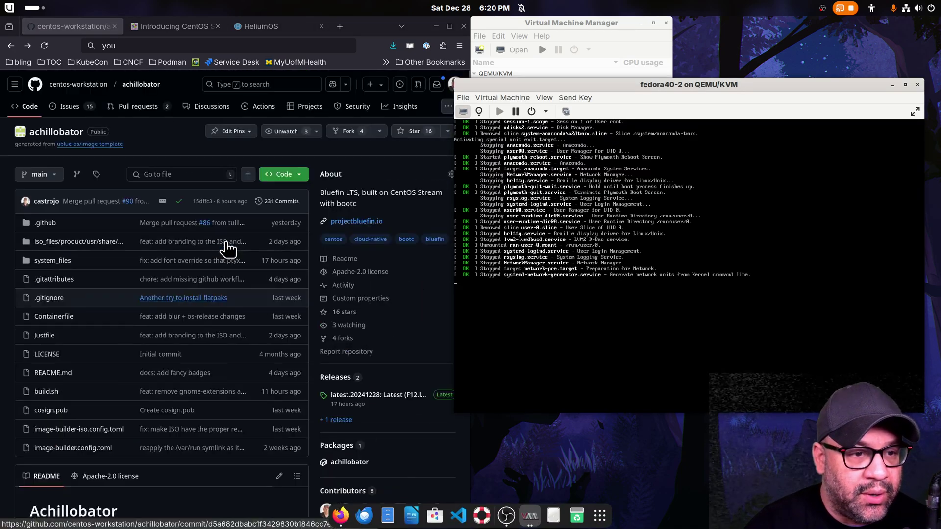
scroll(225, 245, down, 7)
scroll(221, 247, down, 5)
scroll(304, 228, up, 3)
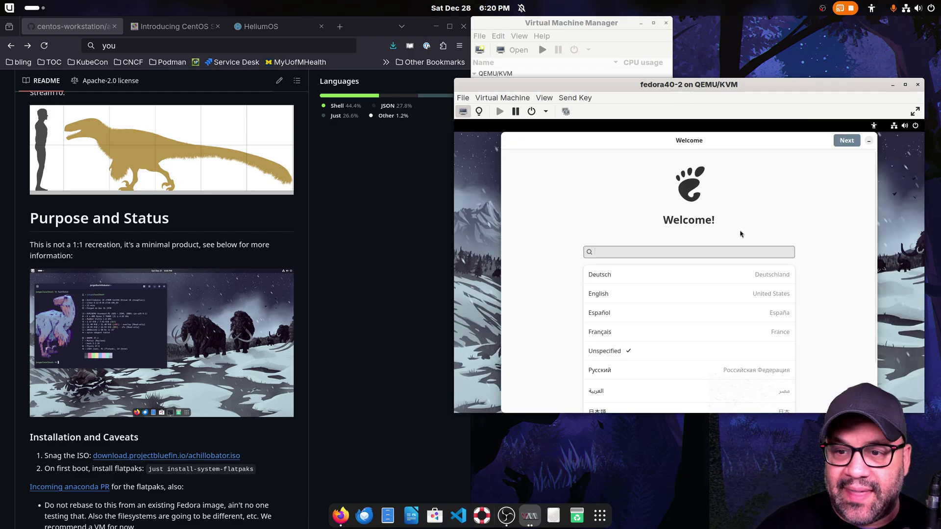
- Pass the Welcome, Typing and Privacy pages and pick the time zone on the map
click(836, 142)
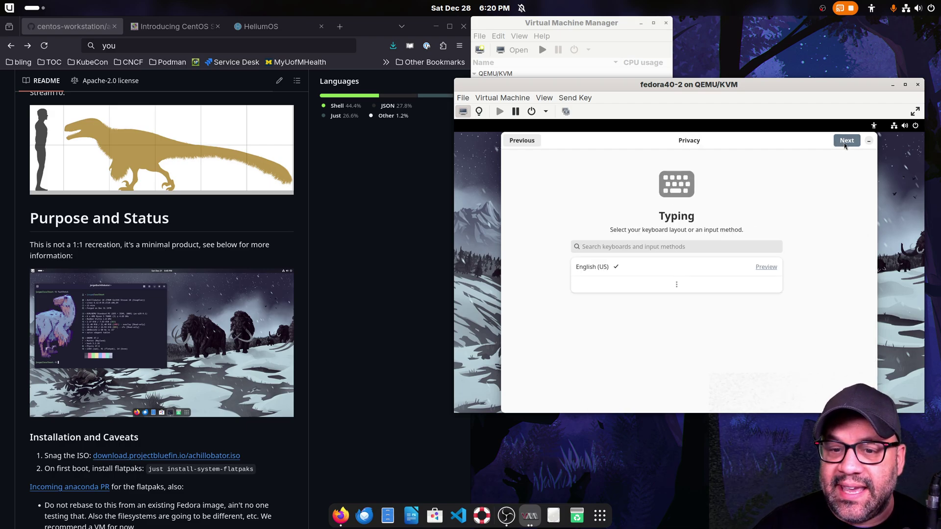
click(846, 142)
click(852, 142)
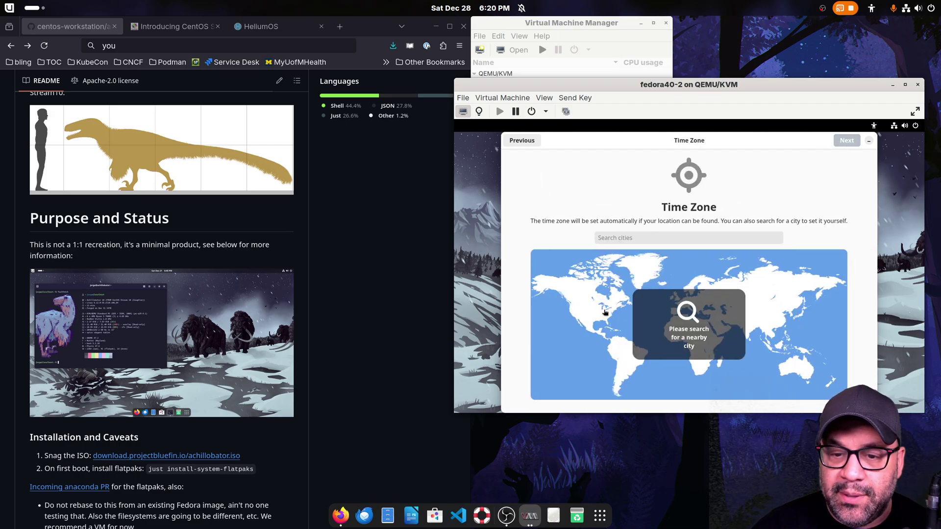
click(602, 309)
click(847, 146)
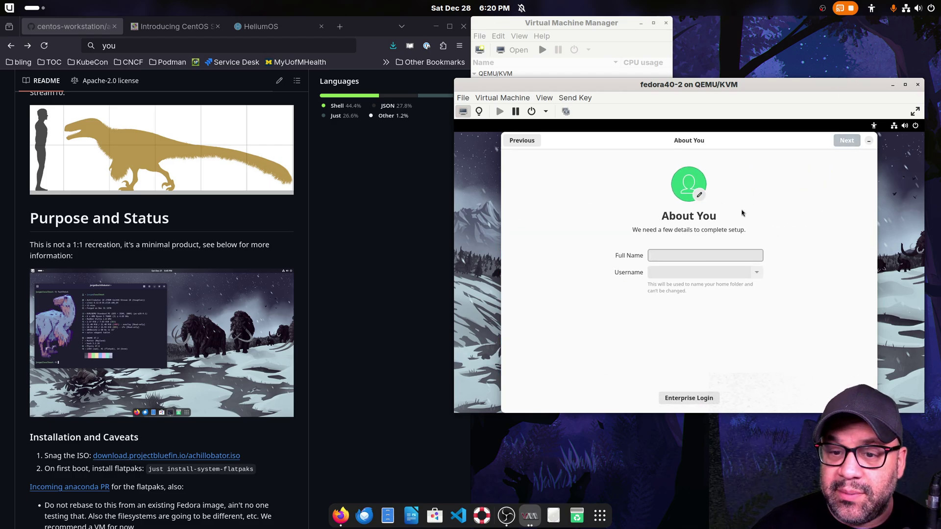
- Enter the account's full name, then set and confirm a password to finish setup
text(jorge)
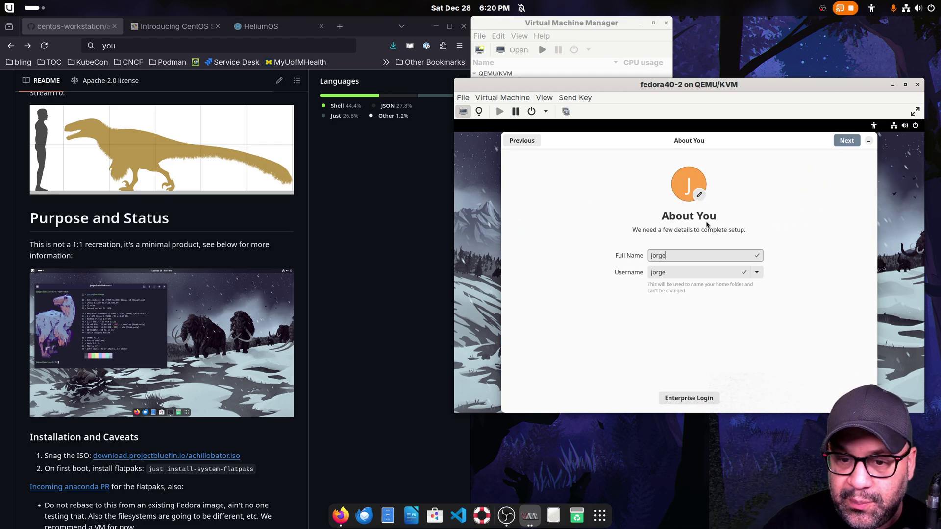
click(846, 141)
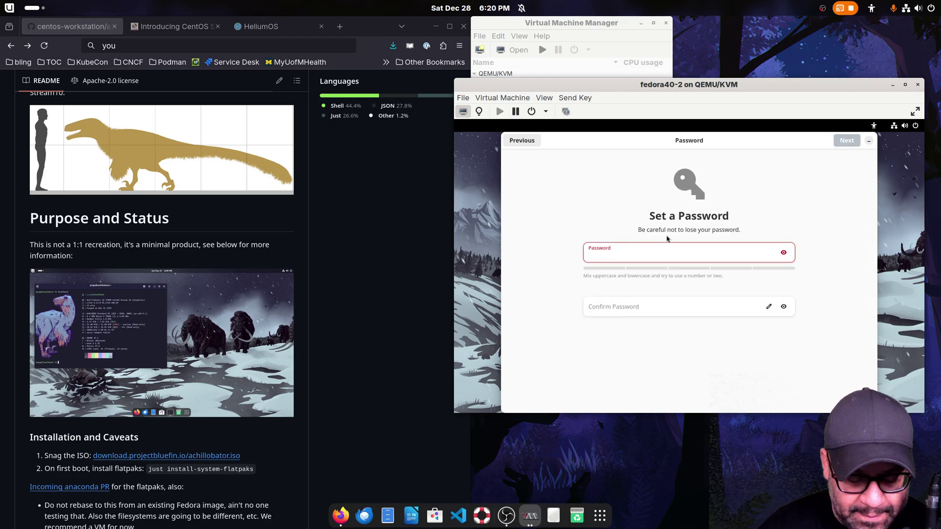
text(test)
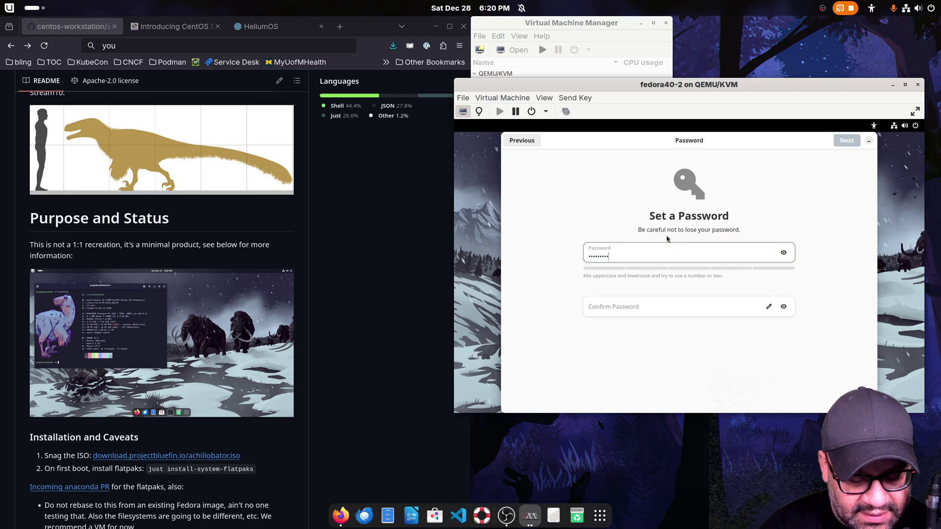
text(1)
key(Tab)
text(te)
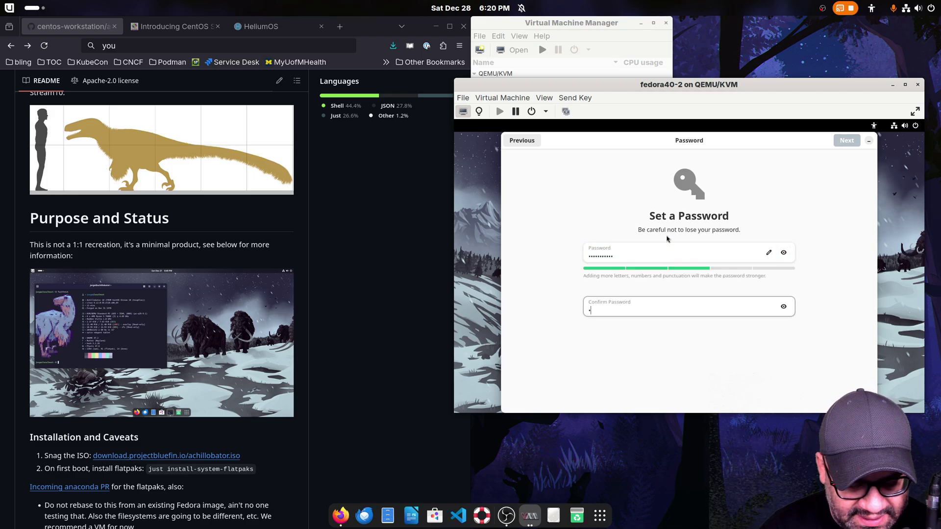
text(st1123)
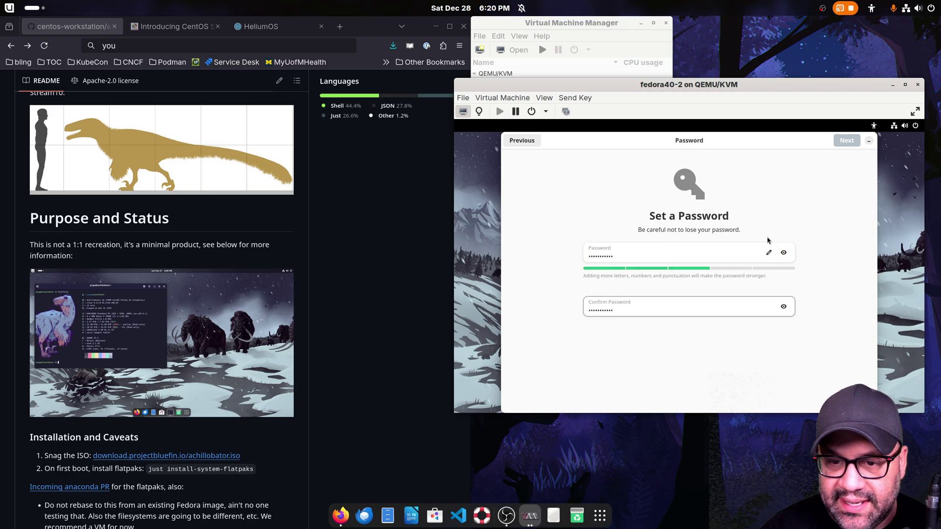
click(857, 146)
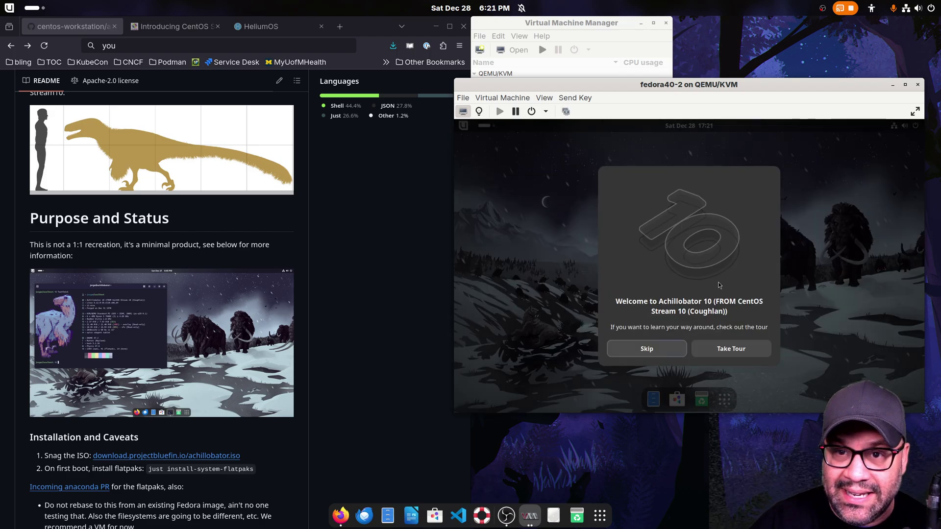
- Go through two pages of the Achillobator welcome tour, close it, and open the app grid
click(741, 349)
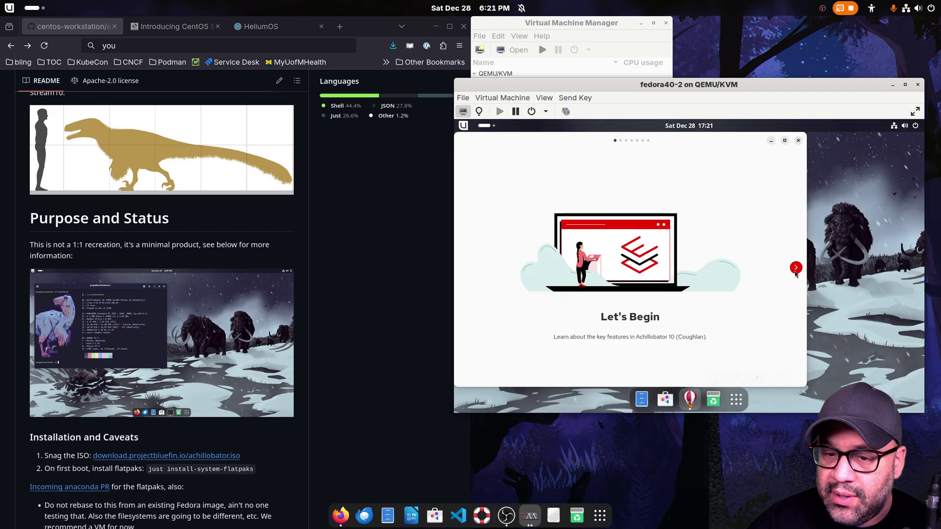
click(796, 267)
click(796, 267)
click(799, 140)
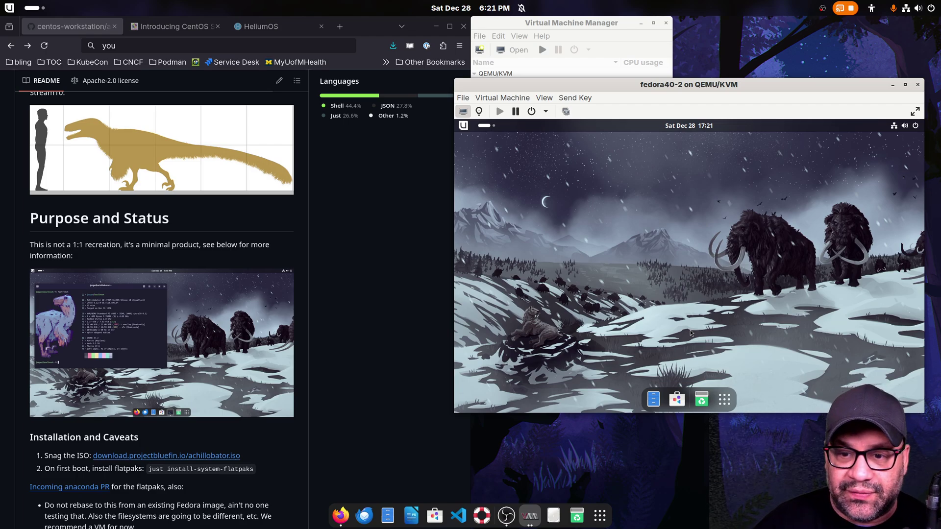
click(724, 400)
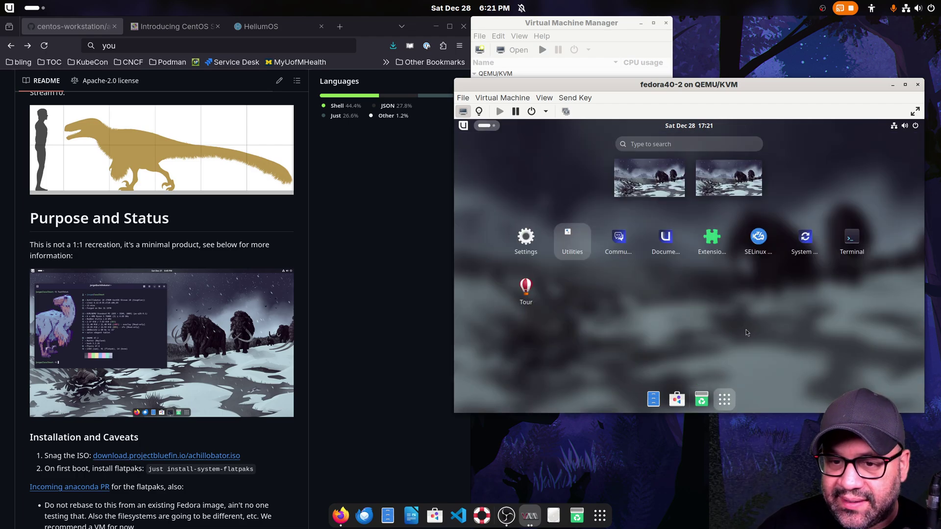
- Switch the guest terminal to dark style and shrink it to an 80 × 15 window
key(Escape)
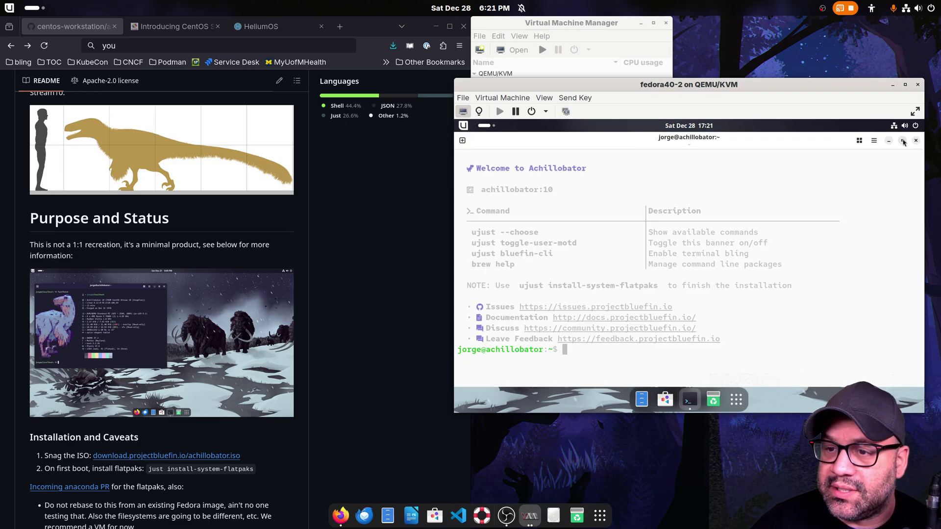
click(875, 141)
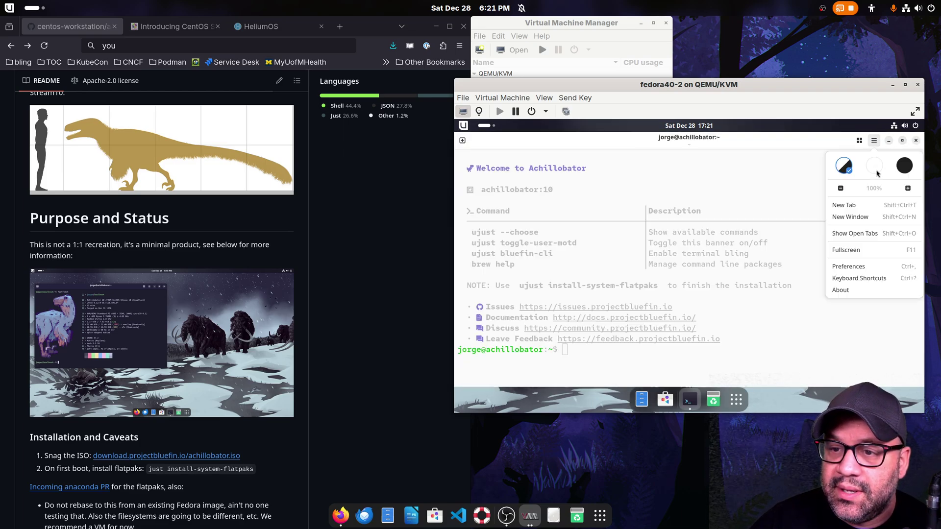
click(907, 167)
click(828, 149)
double_click(828, 149)
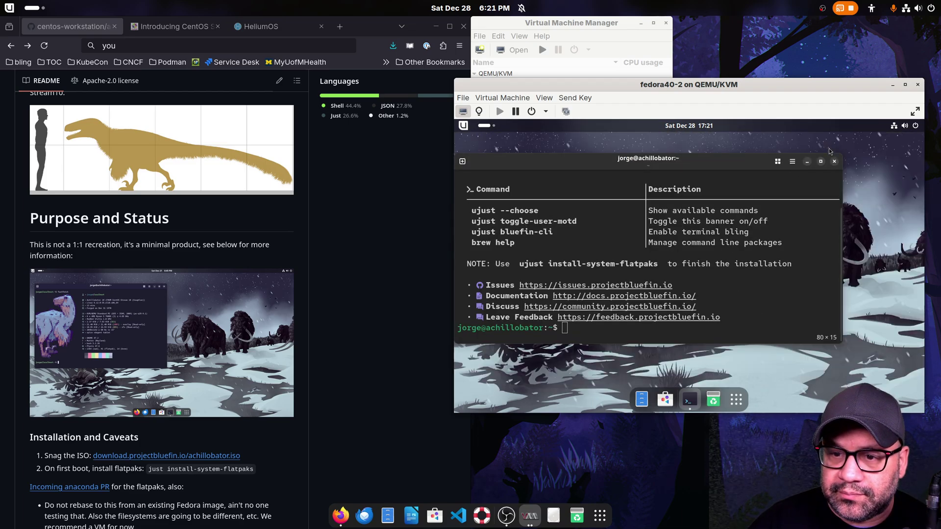
drag(760, 168, 808, 158)
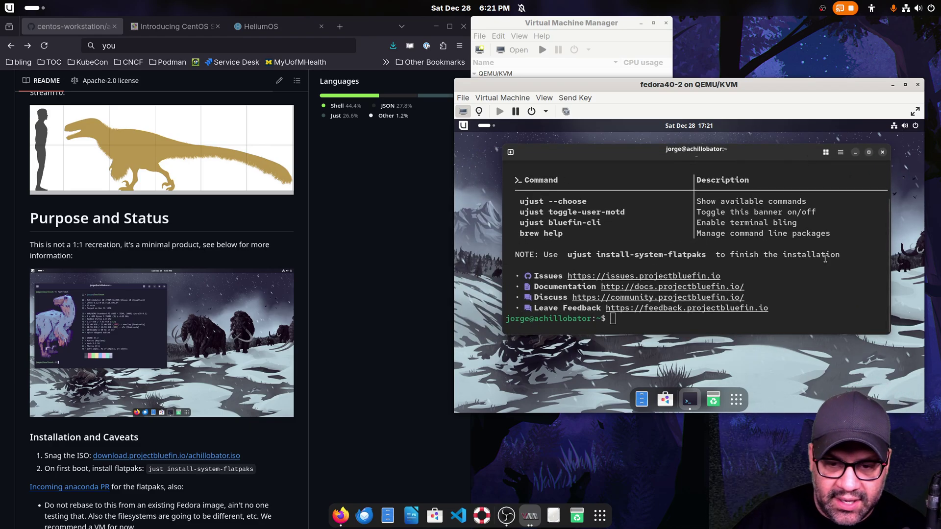
- Run 'just install-system-flatpaks', authorize with the account password, and maximize the terminal
text(just install-system-flatpaks)
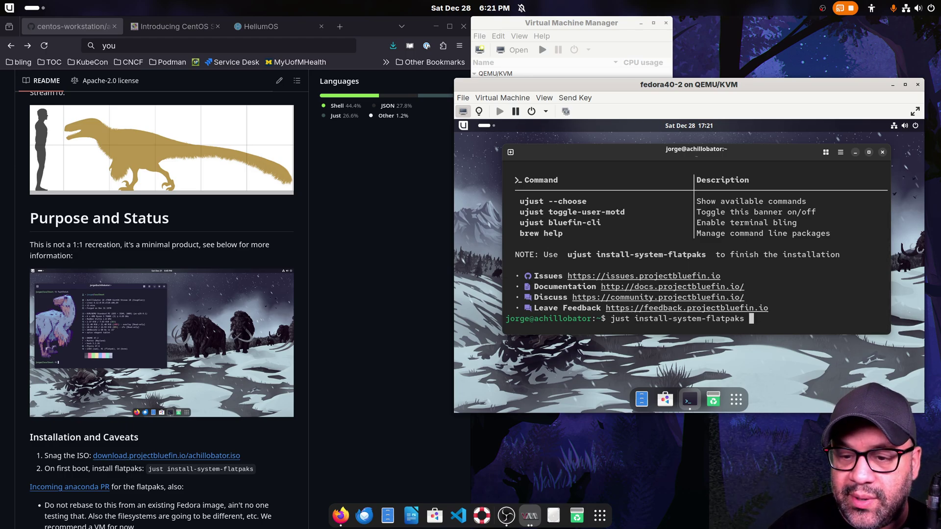
key(Return)
text(*********)
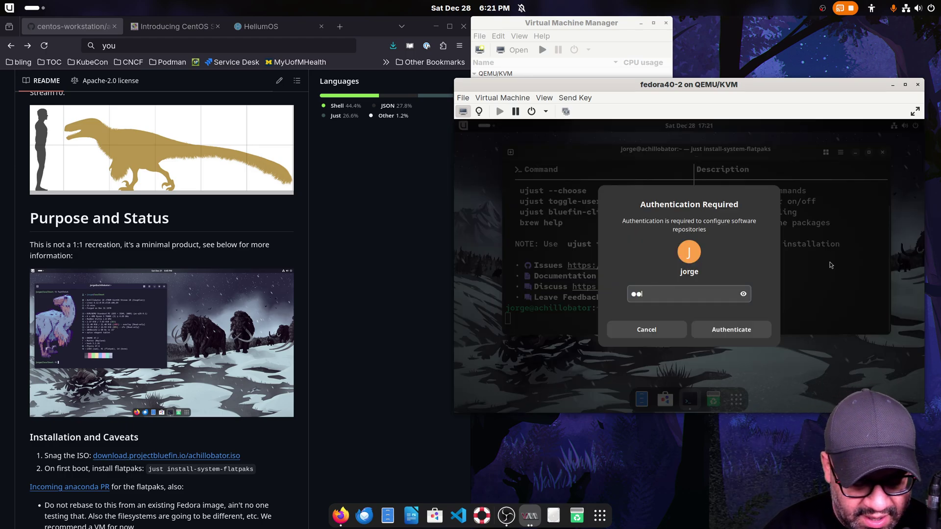
key(Return)
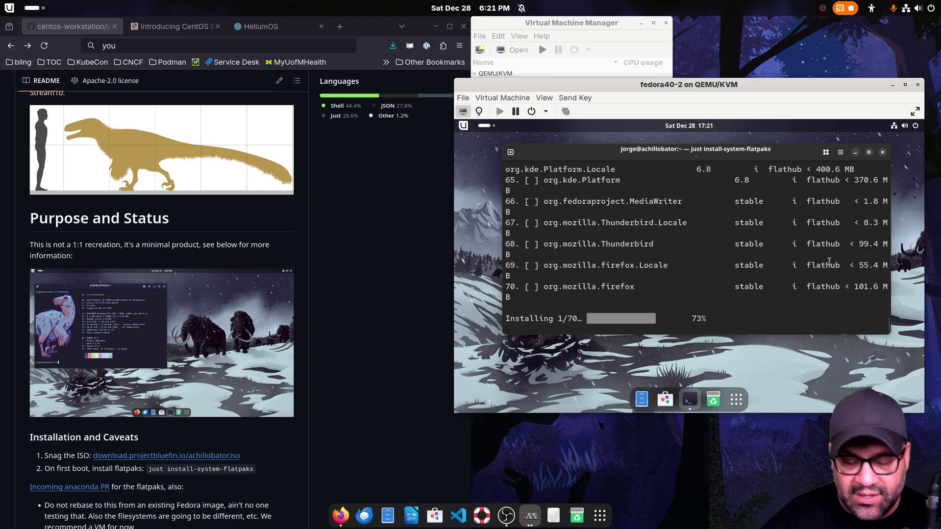
key(super+Up)
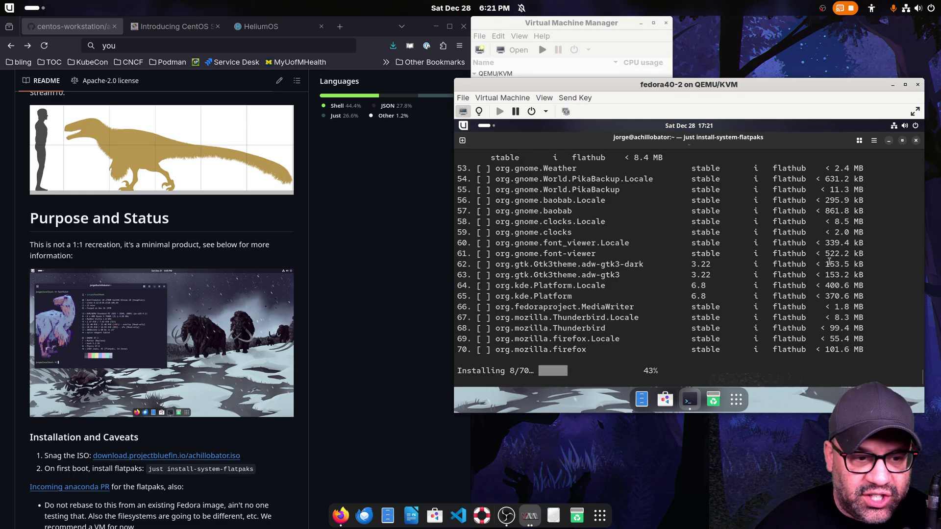
- Let the flatpak install progress, then minimize its terminal to reveal the snowy desktop
scroll(176, 130, down, 5)
scroll(171, 128, up, 10)
scroll(167, 129, down, 10)
scroll(195, 241, up, 4)
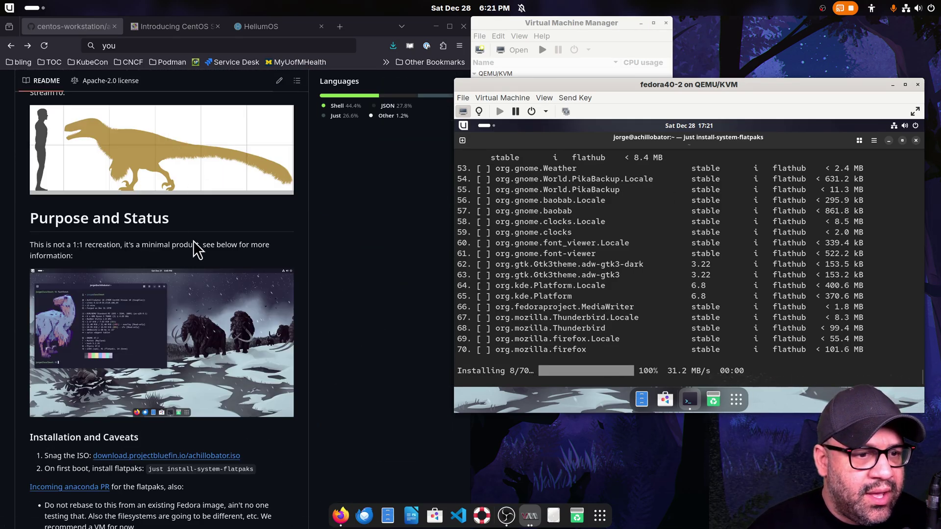
scroll(61, 228, down, 7)
scroll(63, 230, up, 6)
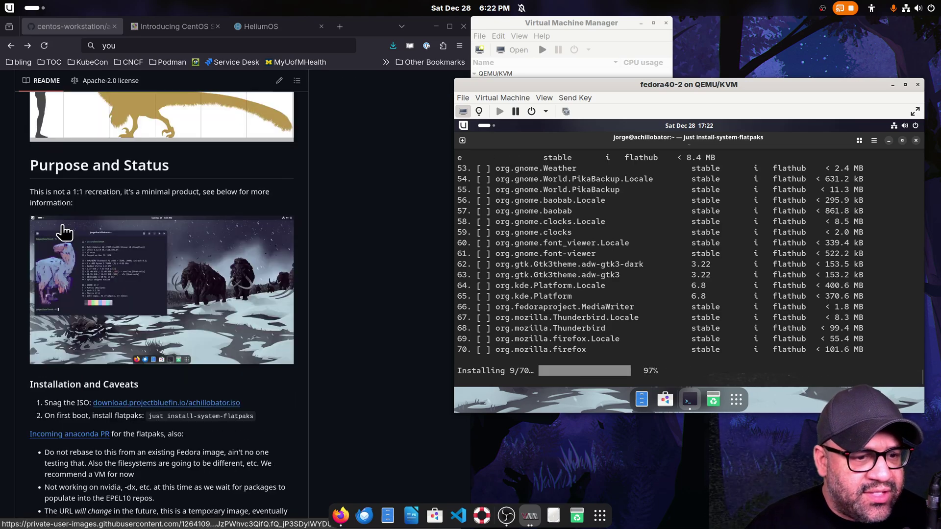
scroll(64, 232, down, 1)
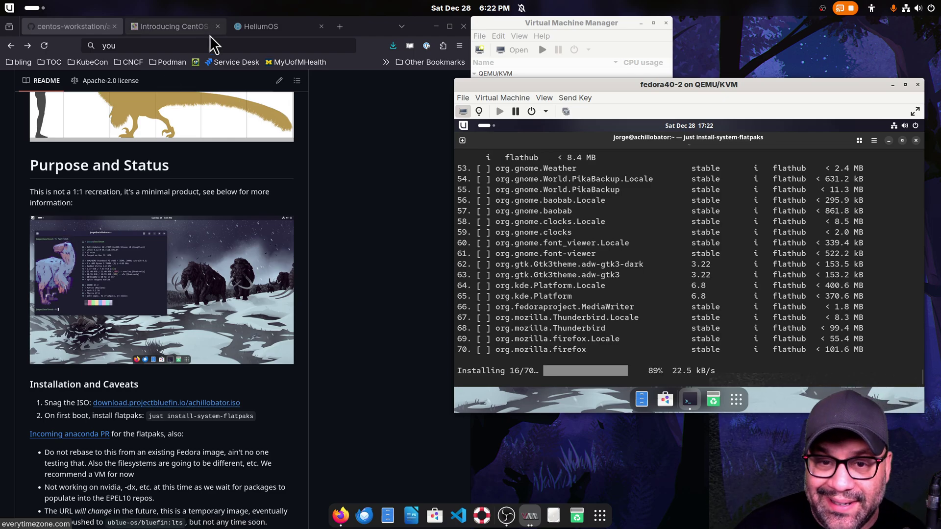
click(889, 141)
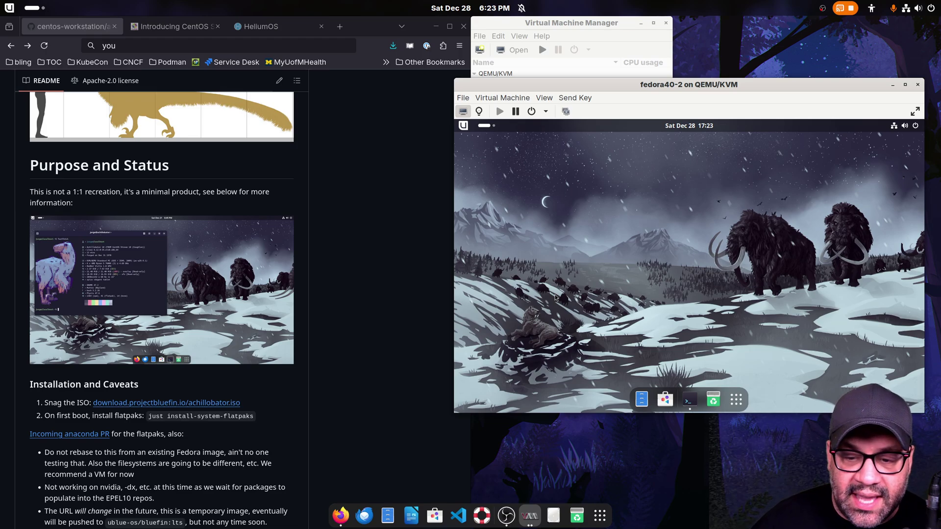
- Open a new guest terminal and run 'uname -a', showing kernel 6.12.0-37.el10.x86_64
click(692, 401)
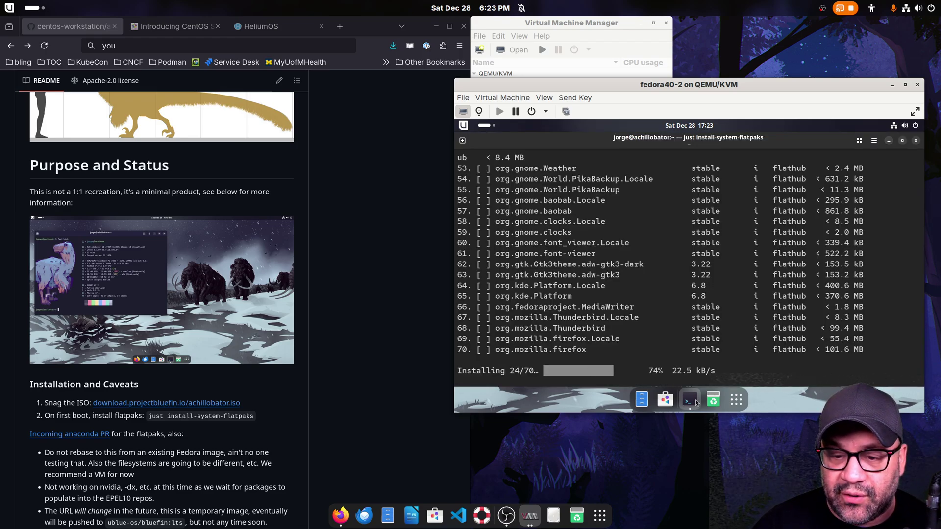
click(889, 141)
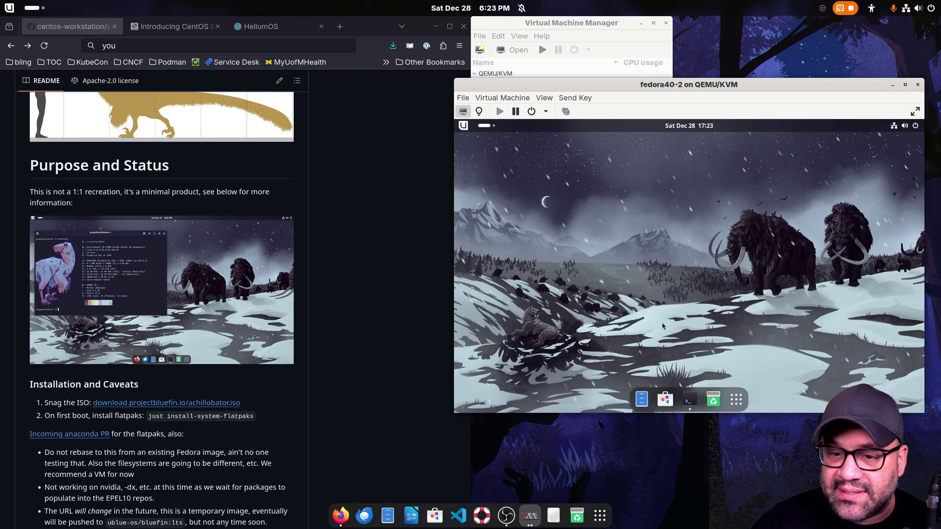
click(689, 400)
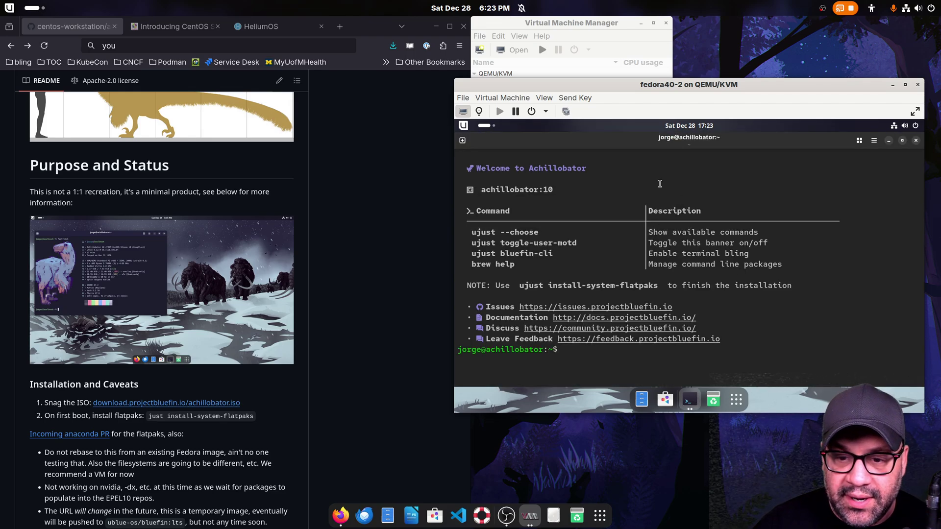
text(uname -a)
key(Return)
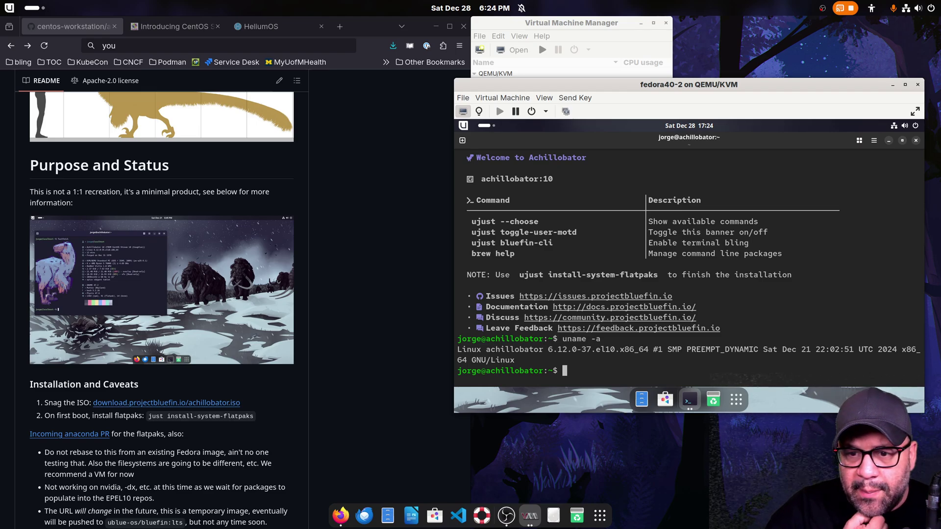
- Run 'brew info', then 'brew install zellij' in the guest terminal
text(brew info)
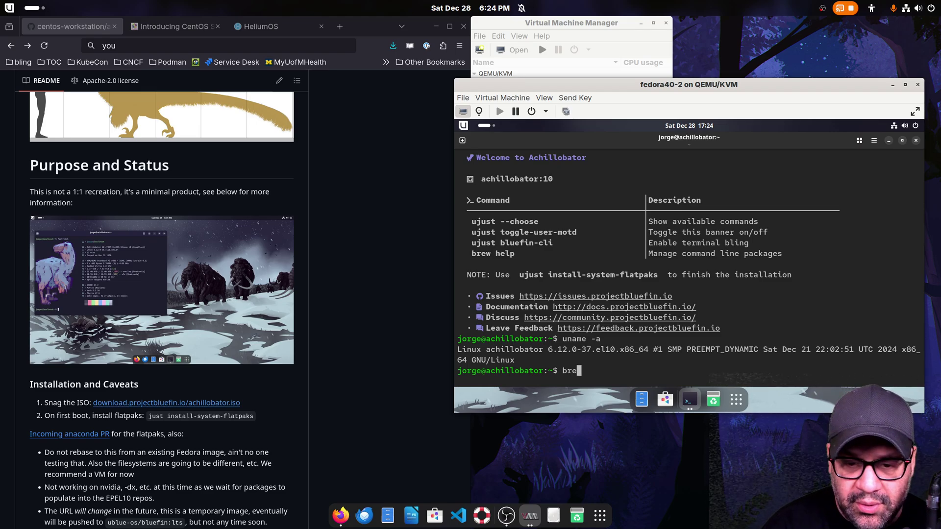
key(Return)
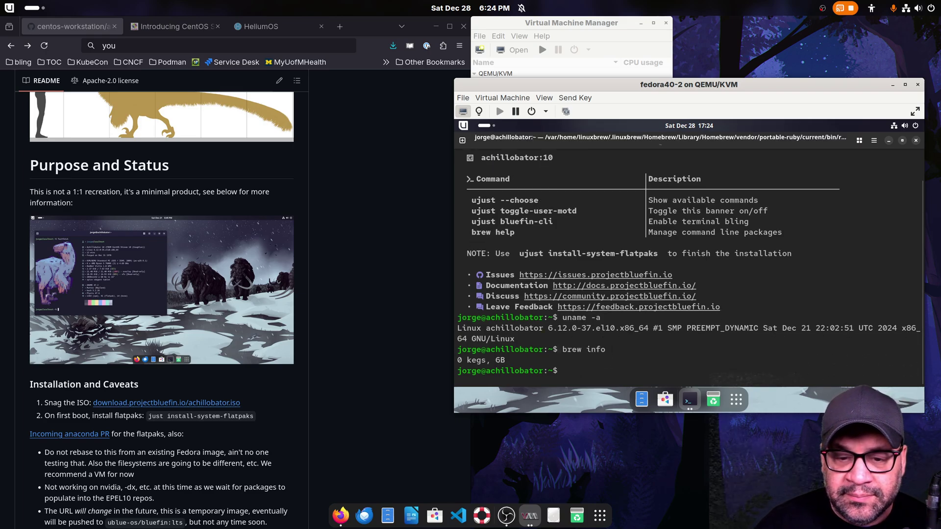
text(brew install)
key(BackSpace)
text(zellij)
key(Return)
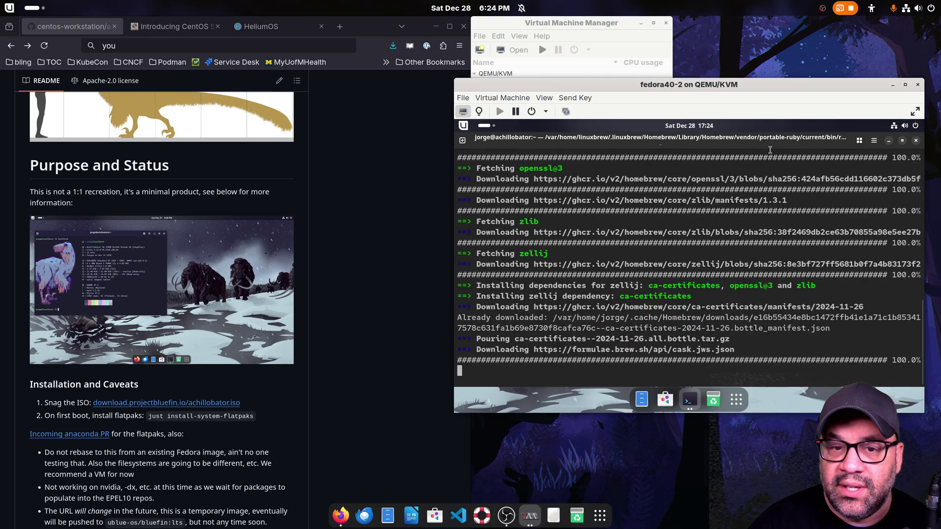
- Minimize the guest terminal running the Homebrew zellij install and shift the fedora40-2 viewer window right
drag(838, 136, 818, 182)
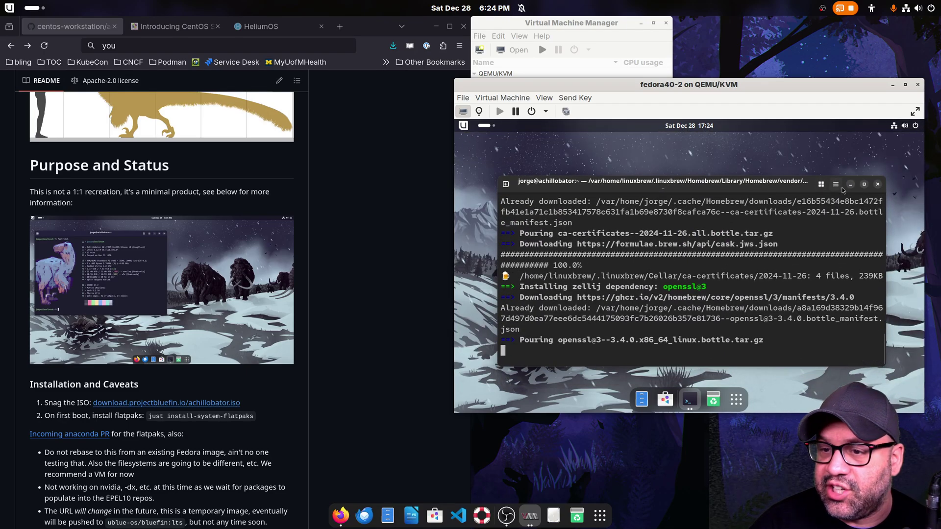
click(853, 185)
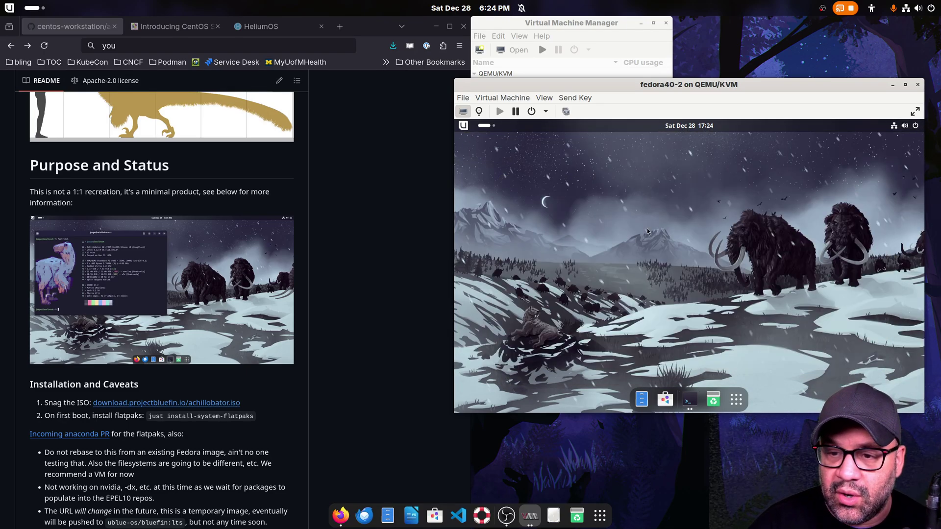
drag(672, 83, 757, 86)
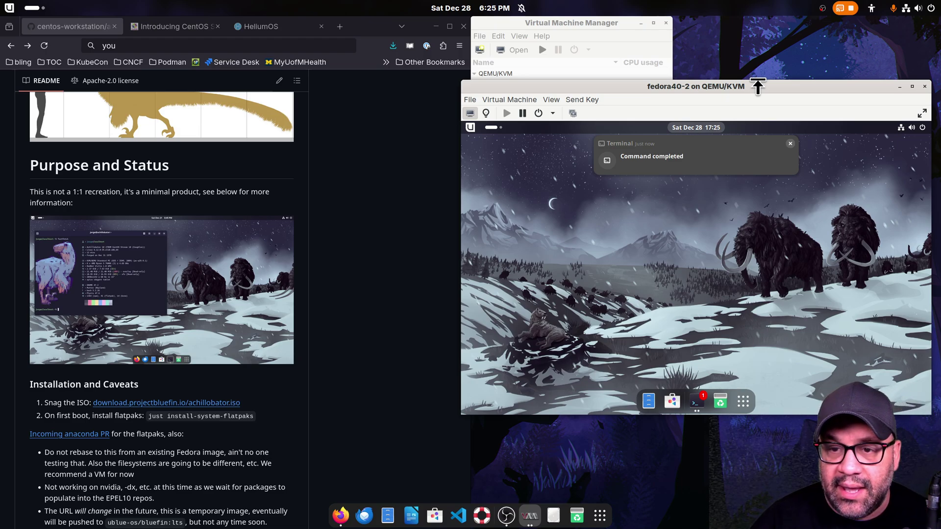
- Move the fedora40-2 viewer window left while the flatpak installation completes
drag(773, 92, 698, 93)
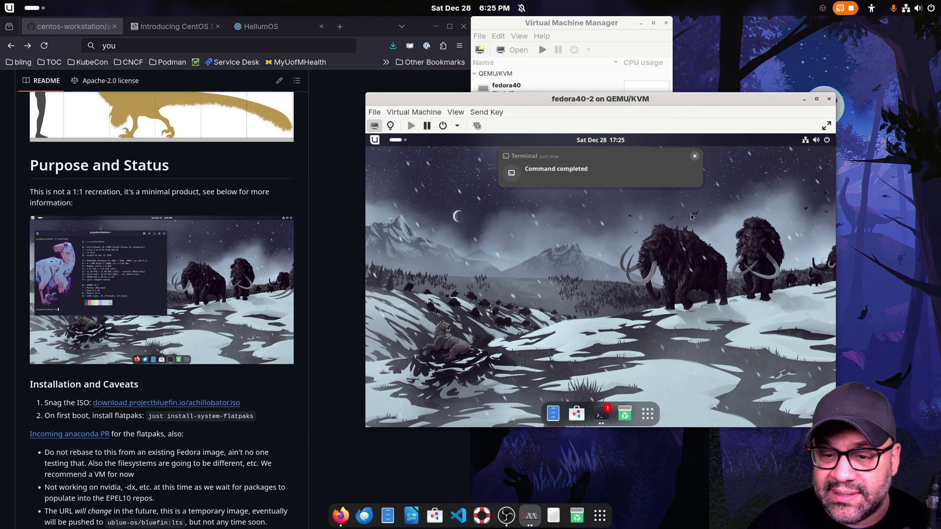